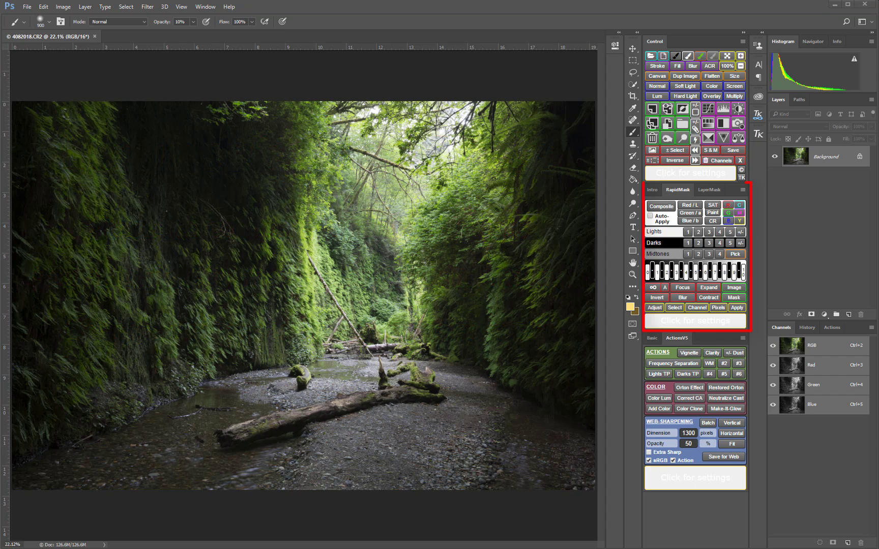
Build a composite luminosity mask, then preview Lights 2, Lights 3, Darks 1, Darks 2 and Midtones 2
left_click(659, 208)
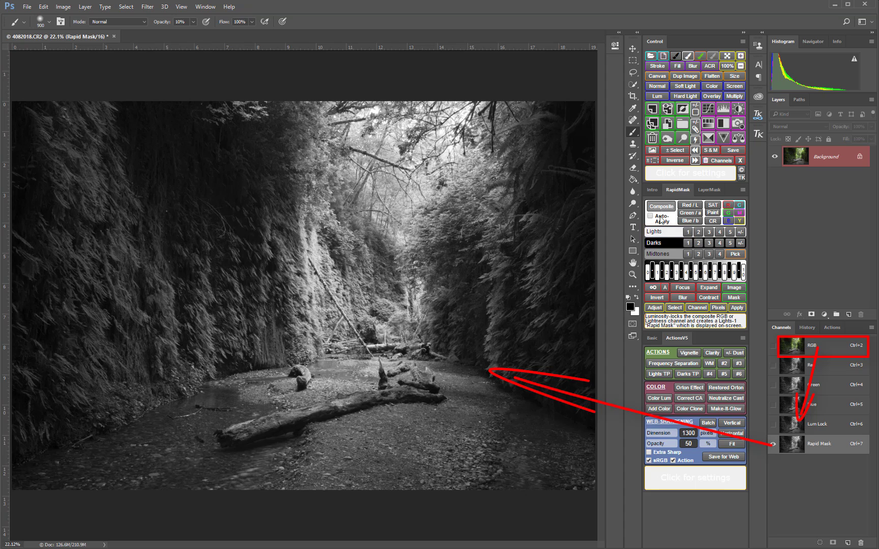
left_click(699, 232)
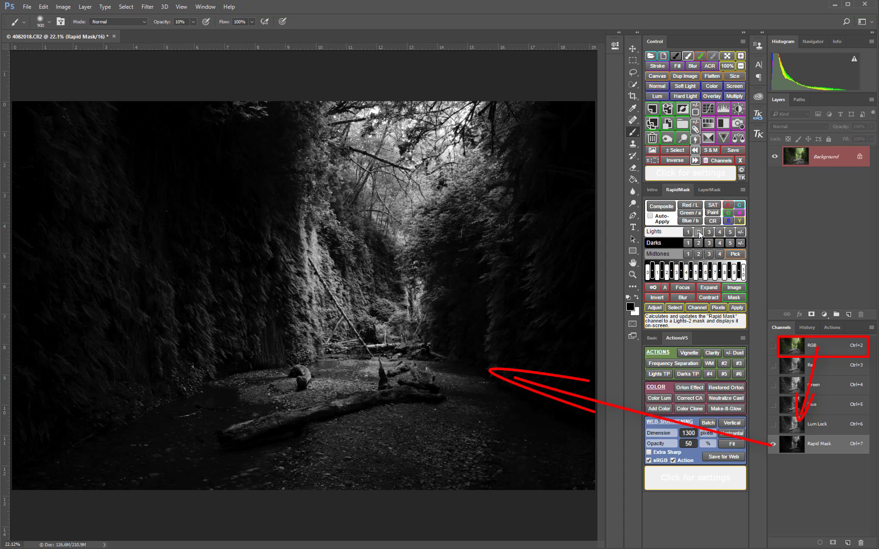
left_click(708, 233)
left_click(688, 244)
left_click(698, 245)
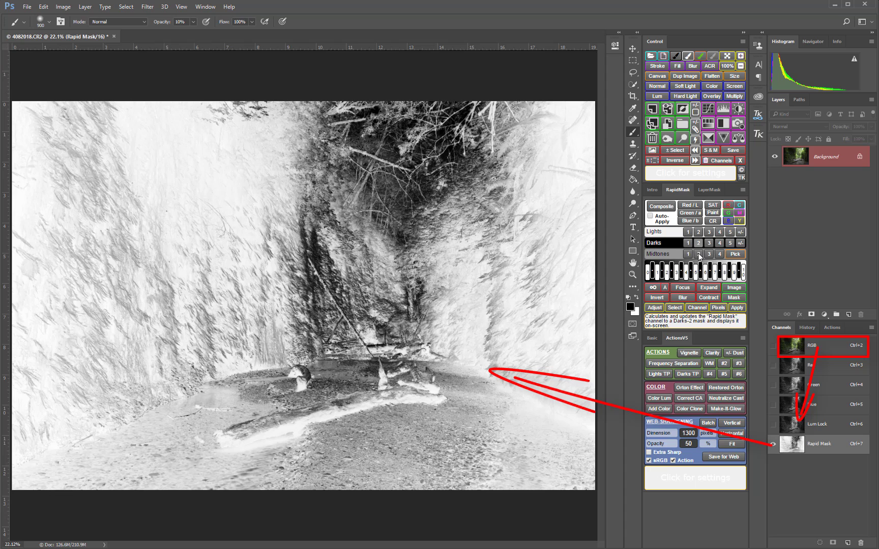
left_click(700, 256)
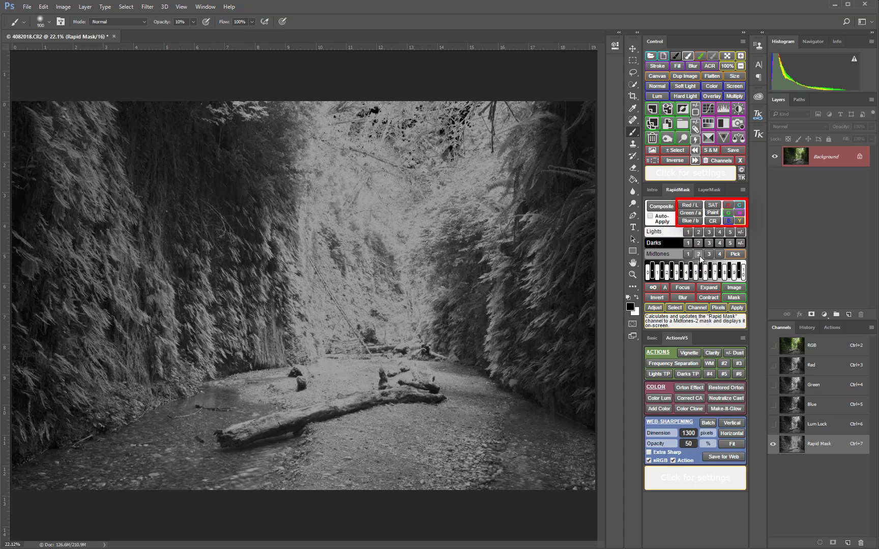
Preview luminosity masks based on the Red, Green and Blue channels, ending on Green
left_click(690, 206)
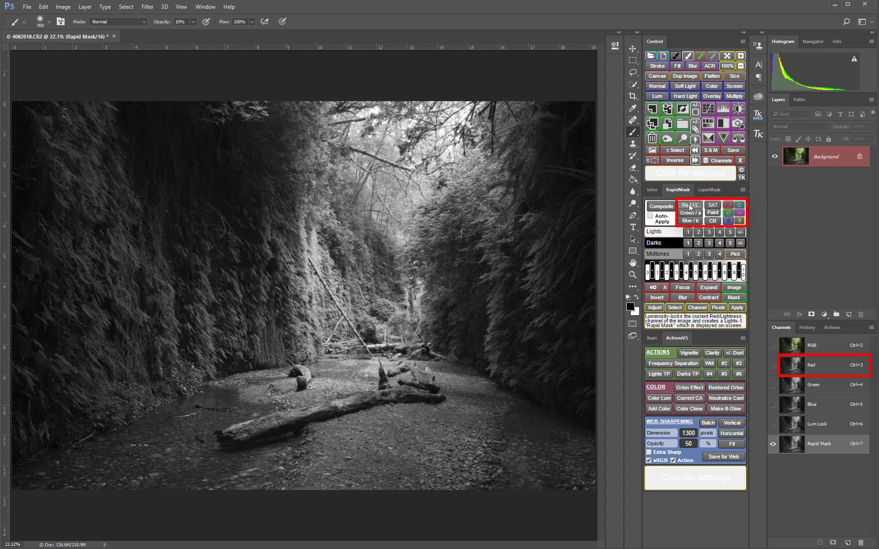
left_click(689, 214)
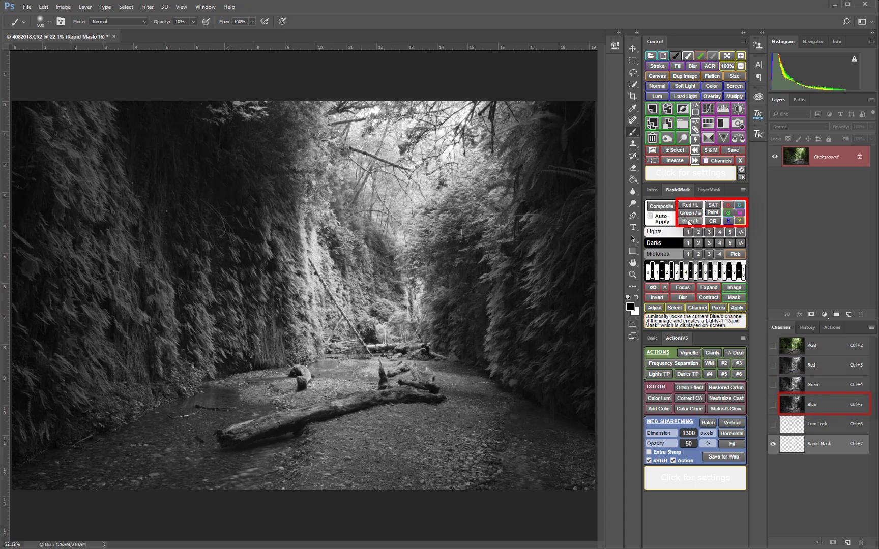
left_click(690, 222)
left_click(690, 214)
Step the Green-based mask through Lights 1–4, return to Composite, and delete the mask channels
left_click(690, 215)
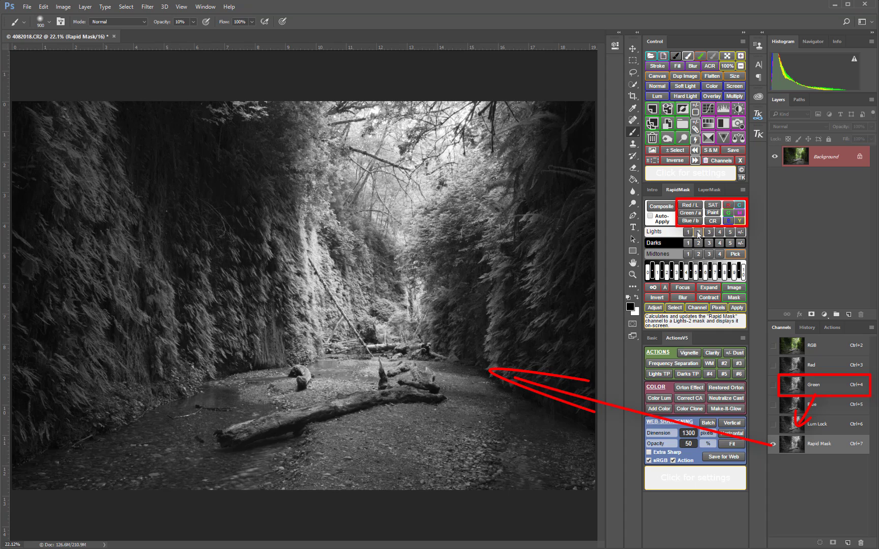
left_click(698, 232)
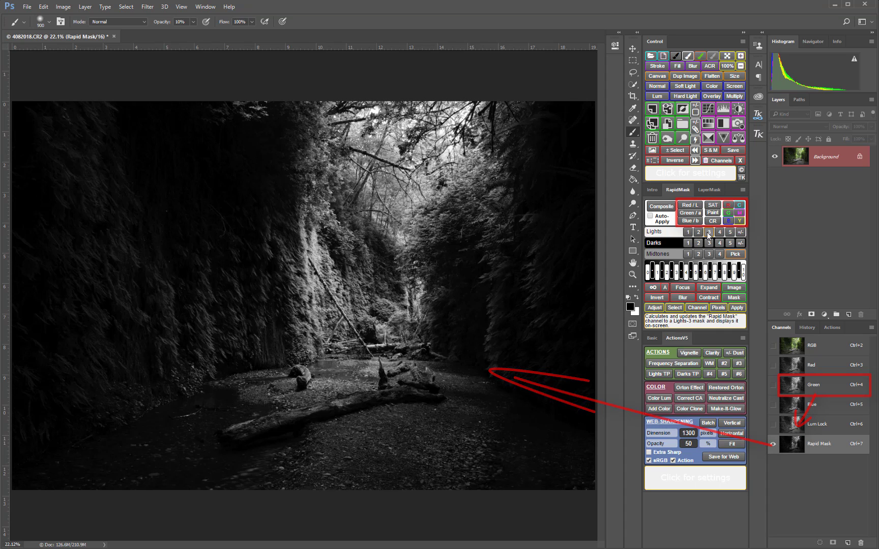
left_click(708, 232)
left_click(719, 232)
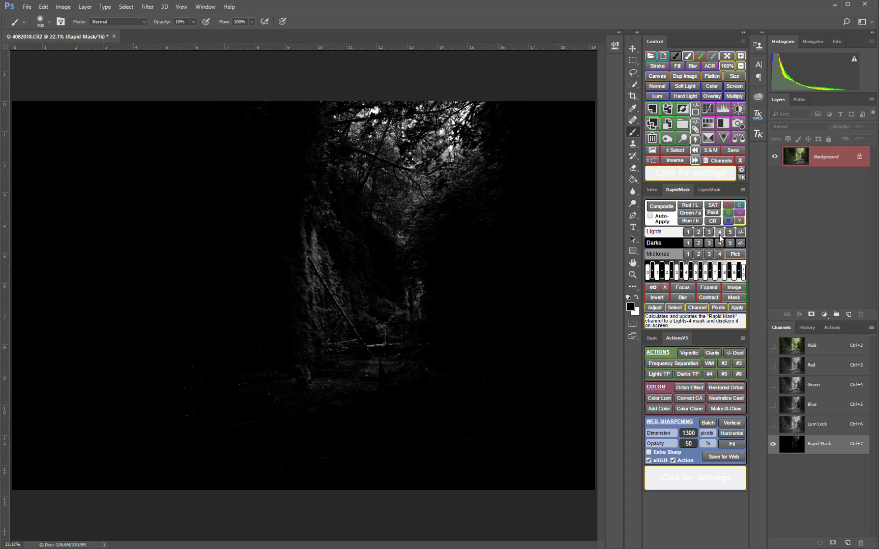
left_click(662, 209)
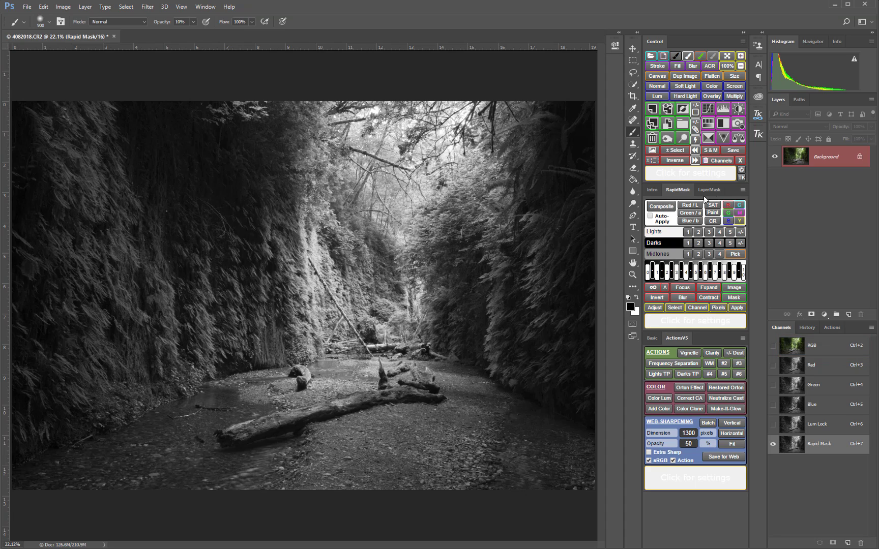
left_click(741, 162)
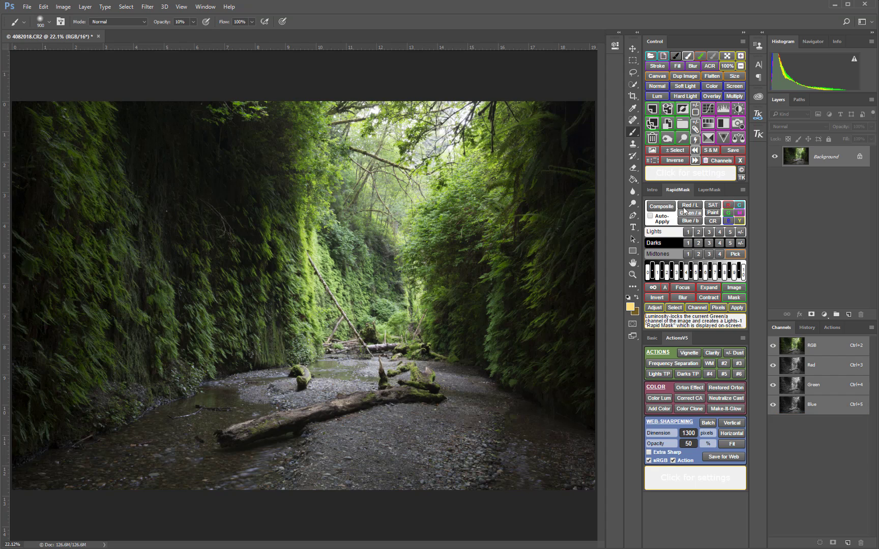
Rebuild the Composite luminosity mask as new Lum Lock and Rapid Mask channels
left_click(661, 207)
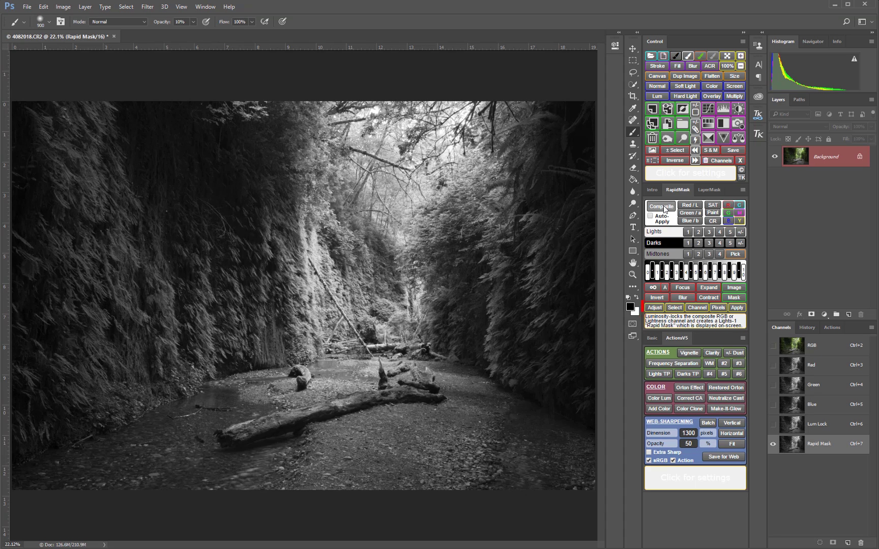
Add a Levels adjustment layer masked by the Rapid Mask from the Adjust dropdown
left_click(655, 308)
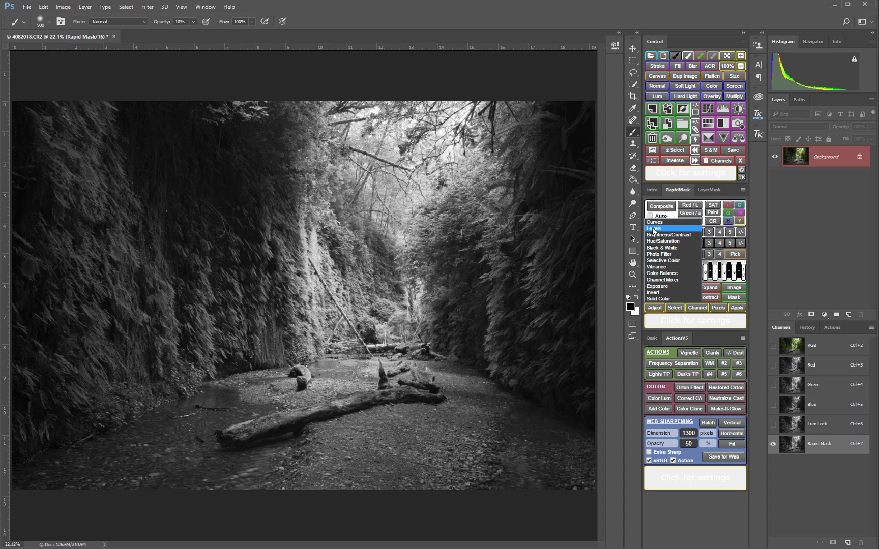
left_click(653, 229)
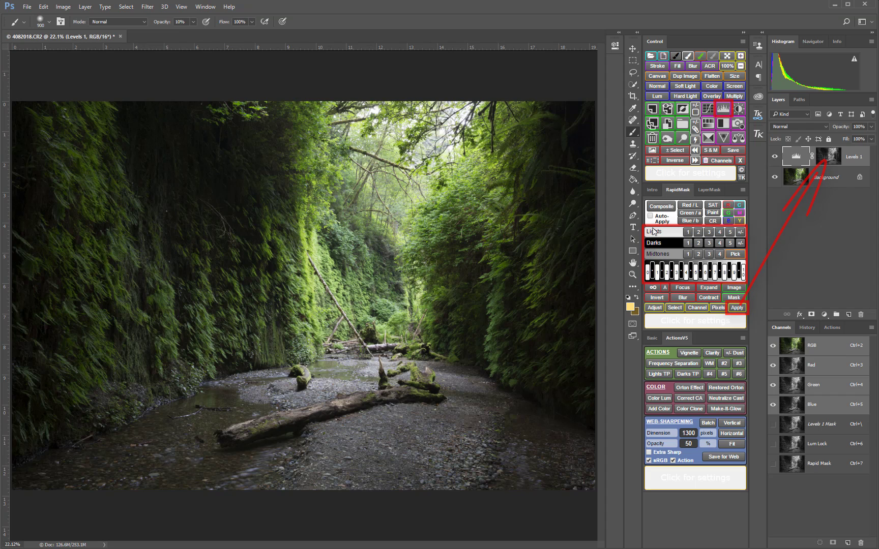
Set Levels 1 input levels to 34, 0.55 and 255, then toggle its mask off and on
double_click(796, 156)
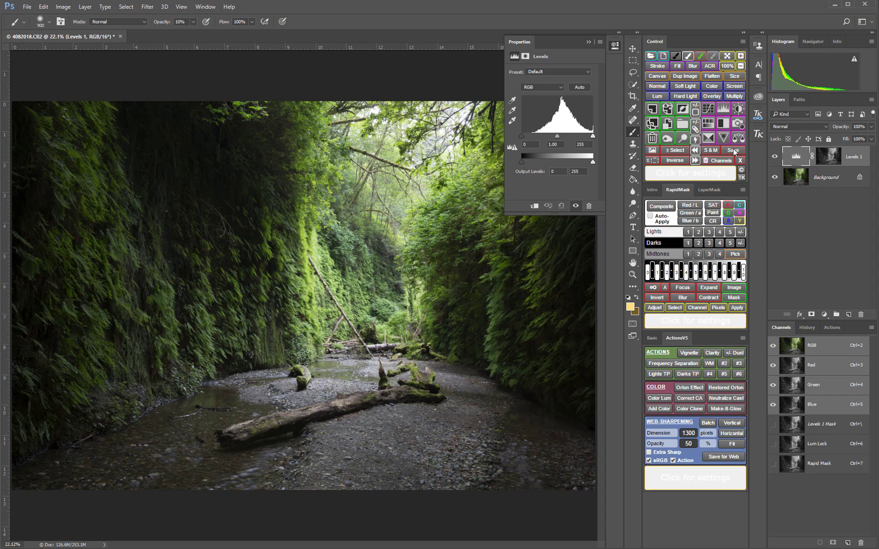
mouse_move(557, 136)
left_mouse_down()
mouse_move(573, 136)
mouse_move(531, 134)
mouse_move(572, 137)
left_mouse_up()
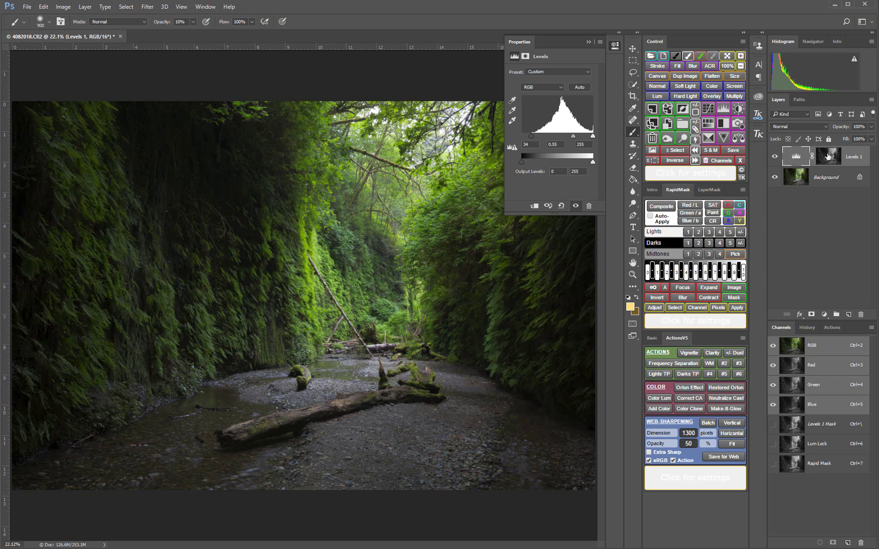
left_click(828, 157, "shift")
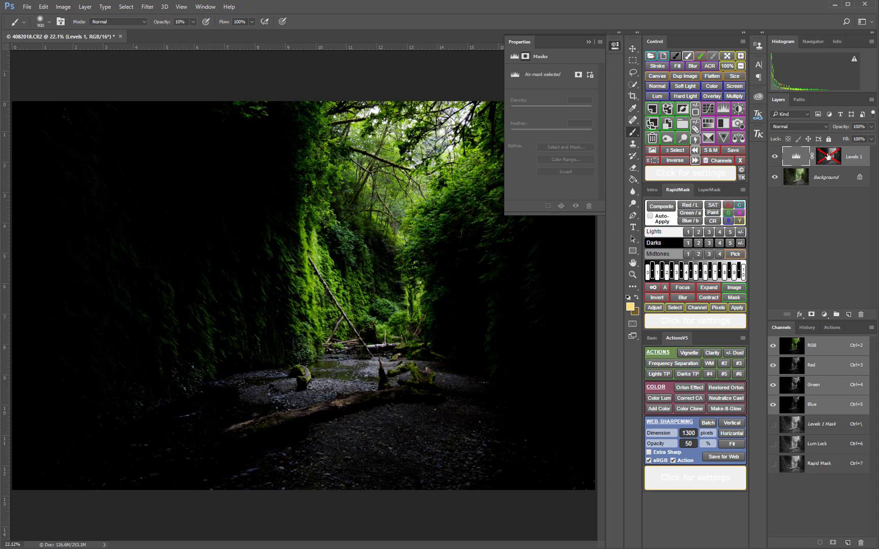
left_click(828, 157, "shift")
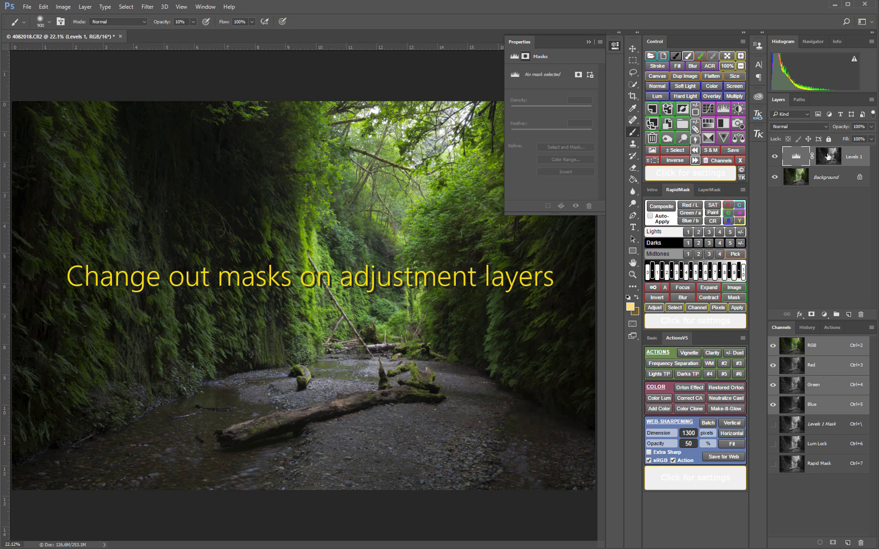
Apply a Lights-2 luminosity mask to Levels 1 and toggle the layer's visibility to compare
left_click(697, 232)
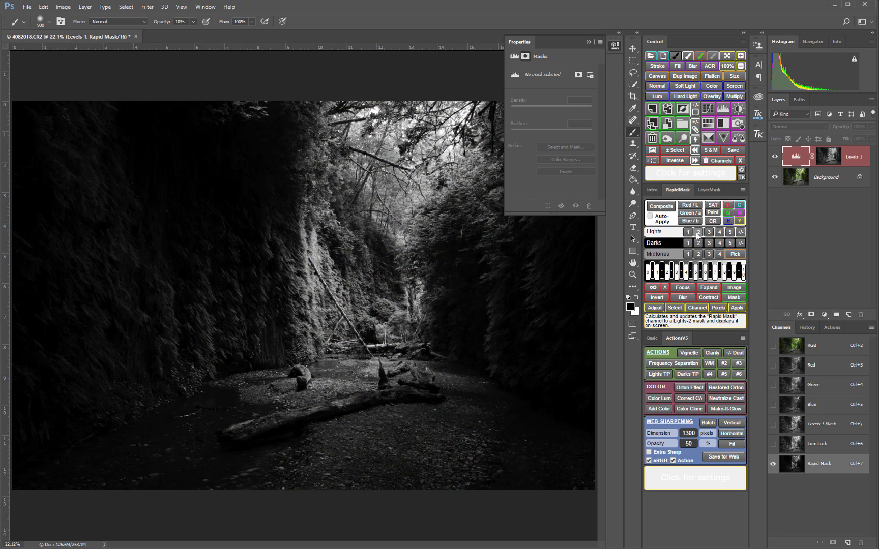
left_click(735, 307)
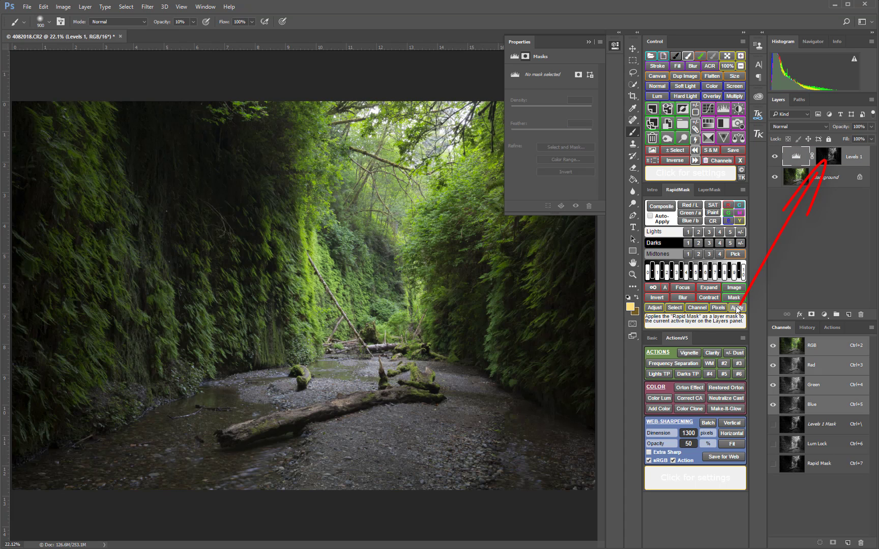
left_click(775, 157)
left_click(775, 157)
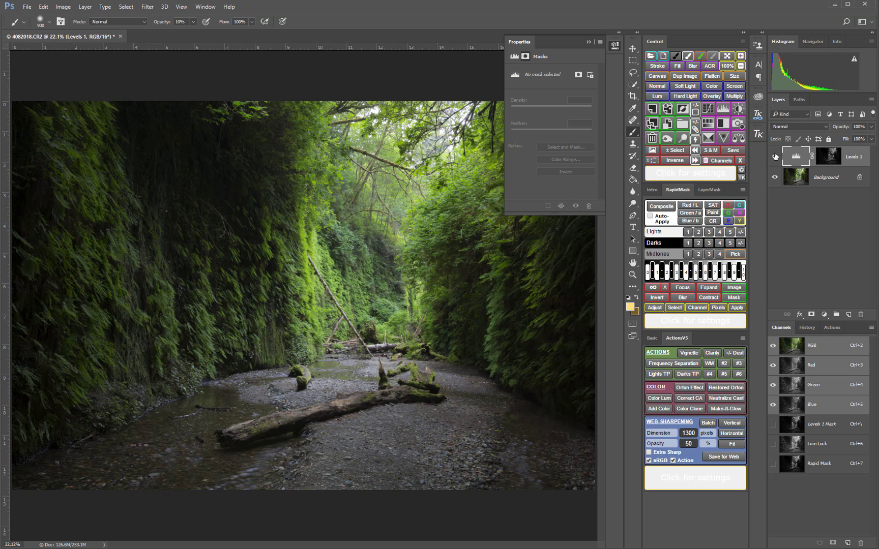
Enable RapidMask's Auto-Apply option, briefly viewing the LayerMask tools before returning
left_click(650, 217)
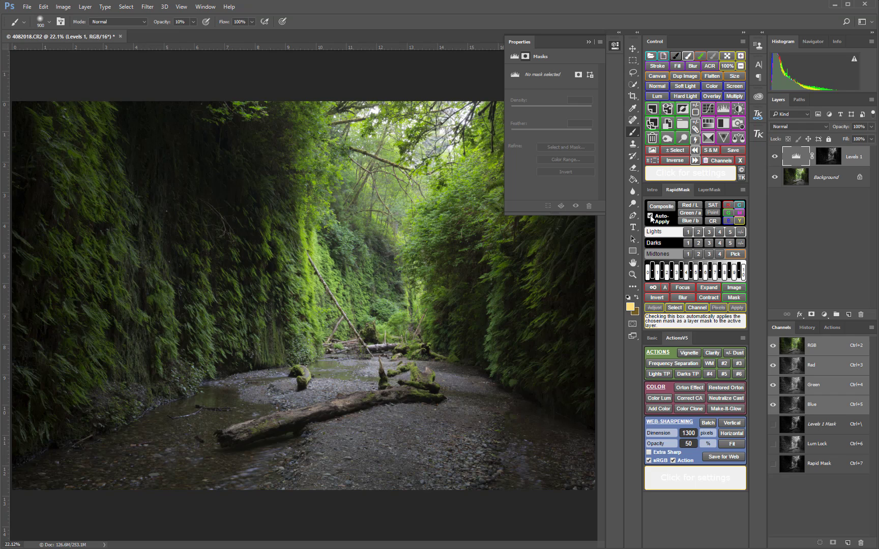
left_click(712, 189)
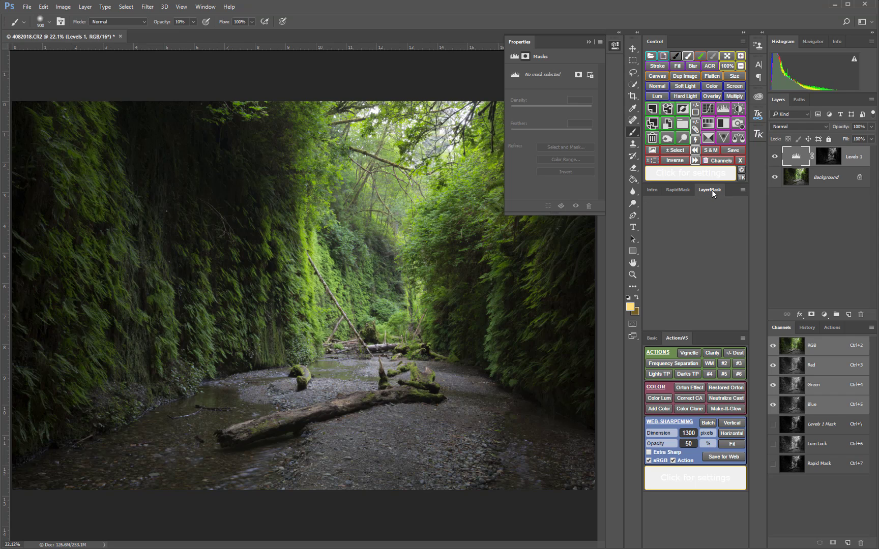
left_click(682, 189)
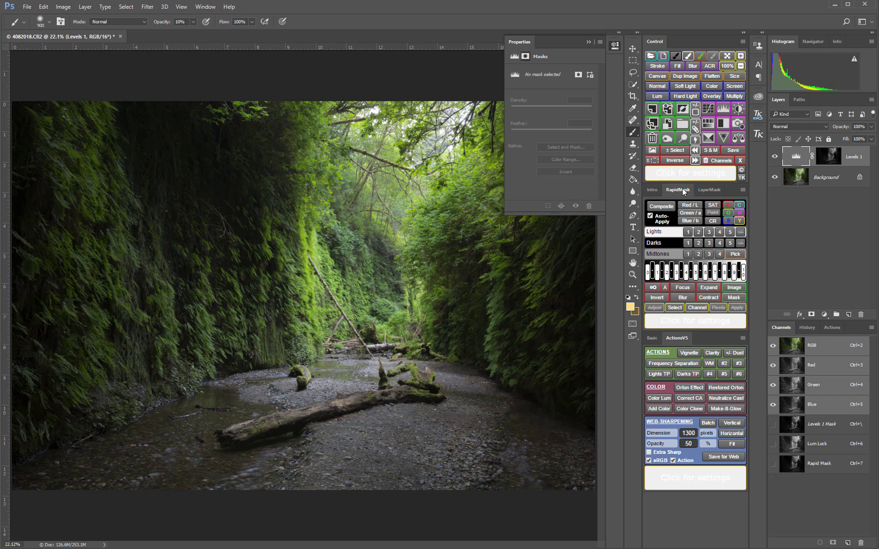
Cycle the Levels 1 mask through Lights 1, Lights 2, Midtones 1, Midtones 2, Lights 2, ending on Lights 1
left_click(688, 232)
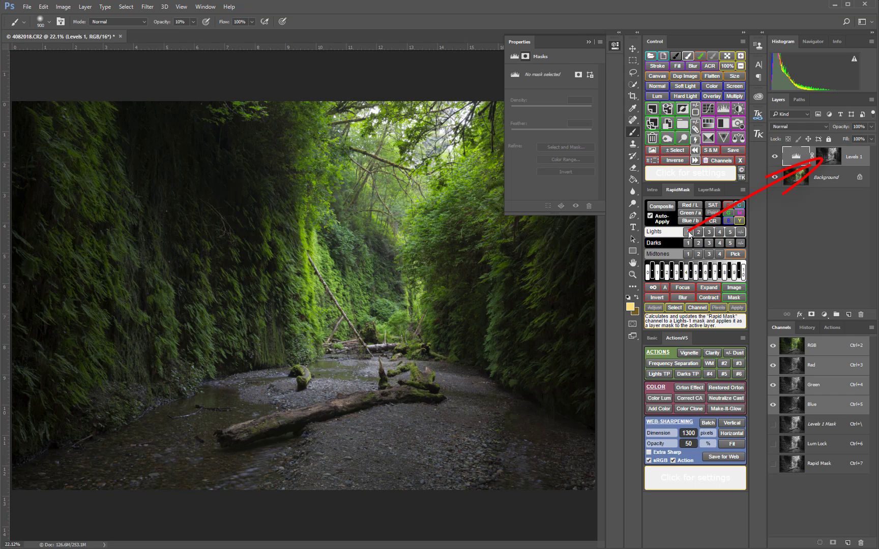
left_click(698, 233)
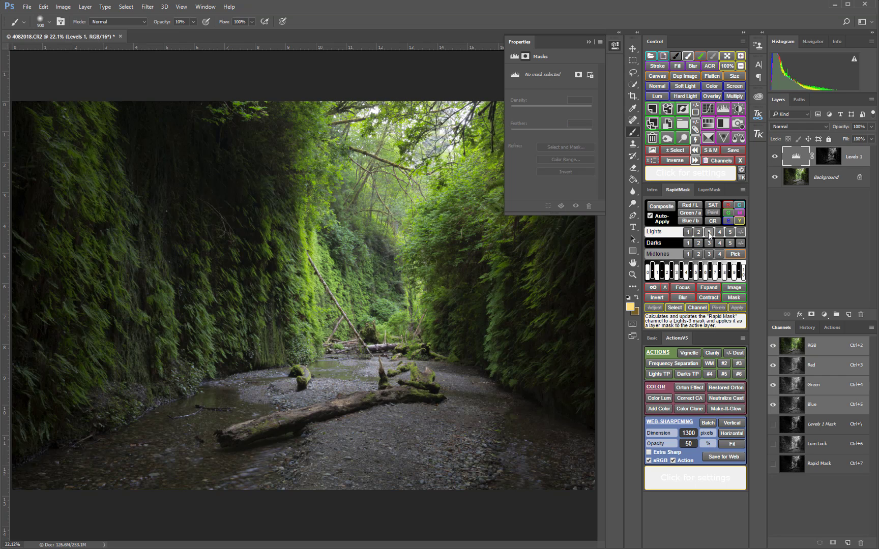
left_click(687, 254)
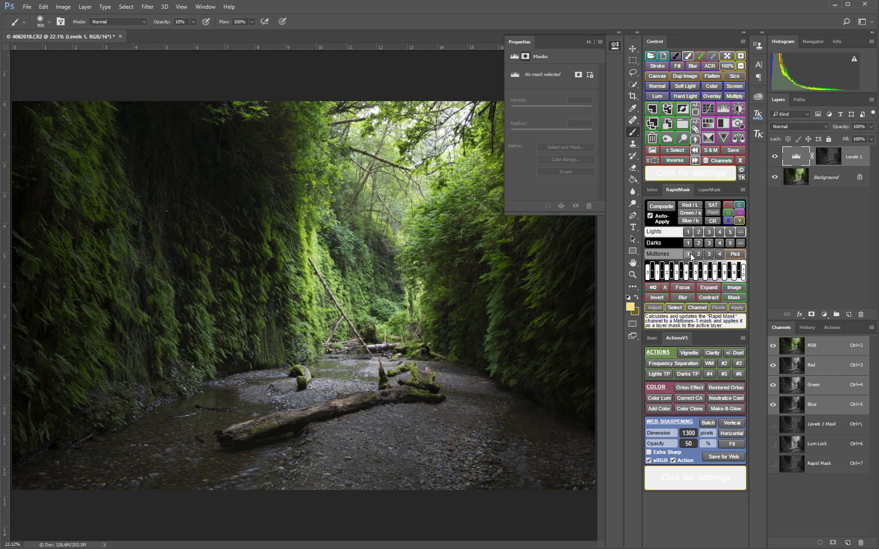
left_click(698, 254)
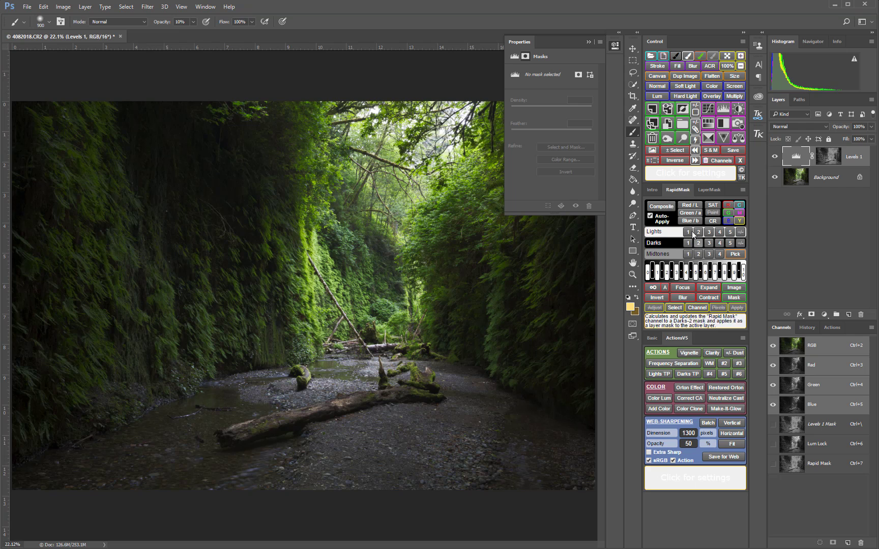
left_click(698, 232)
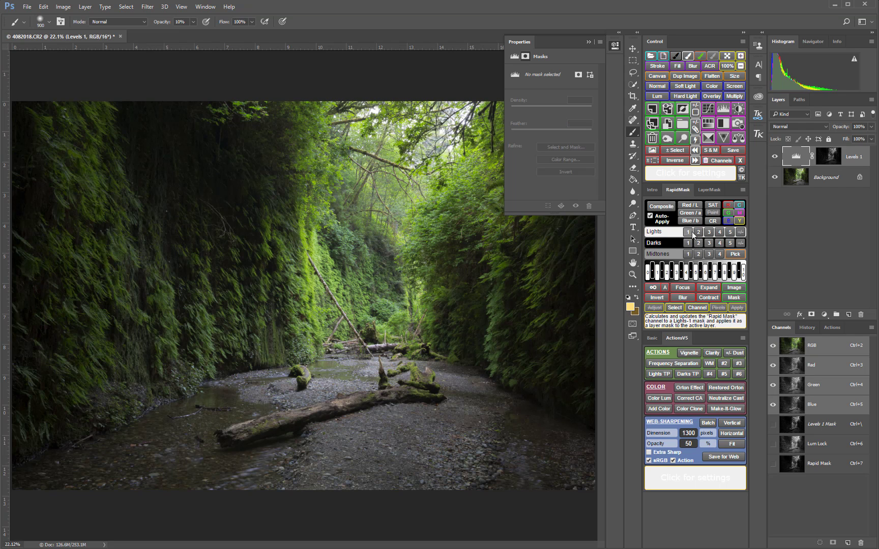
left_click(689, 233)
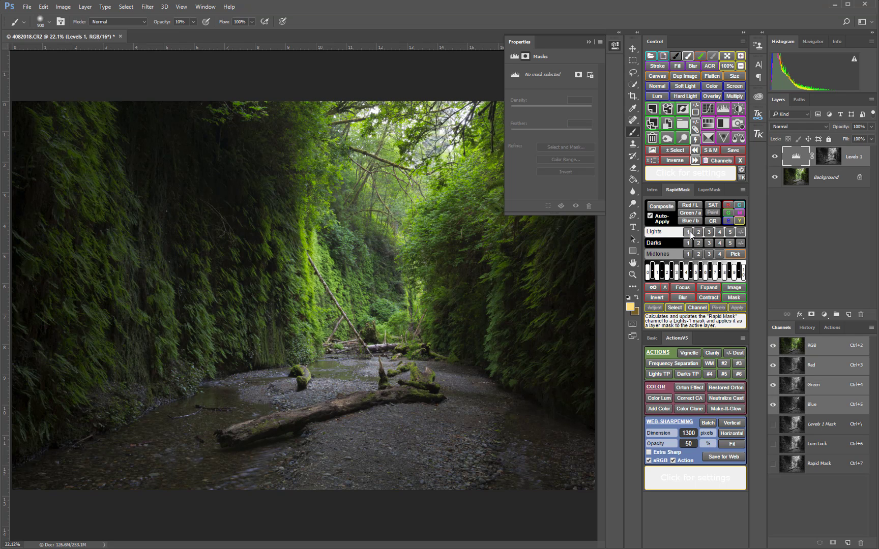